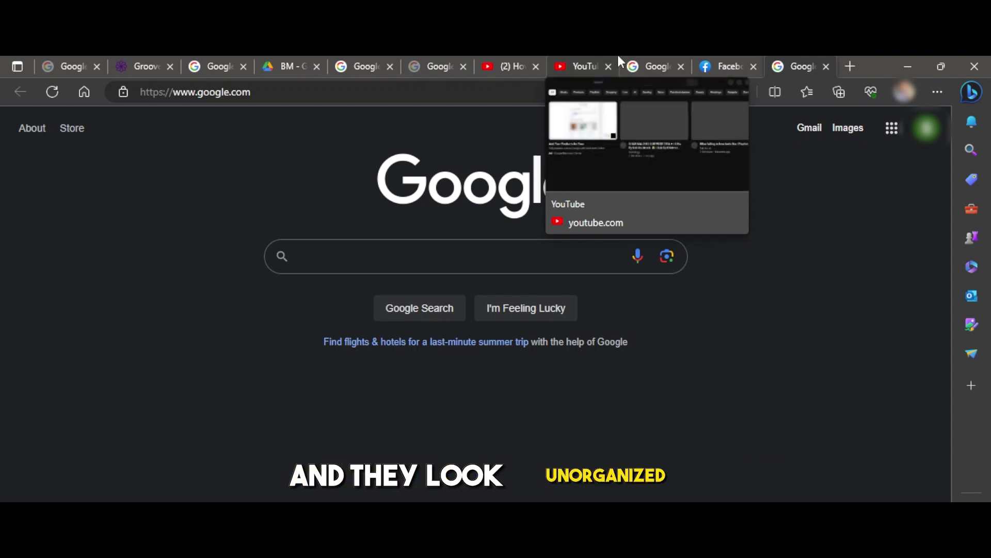
- Create a new tab group named 'Google' containing the first Google tab
right_click(70, 61)
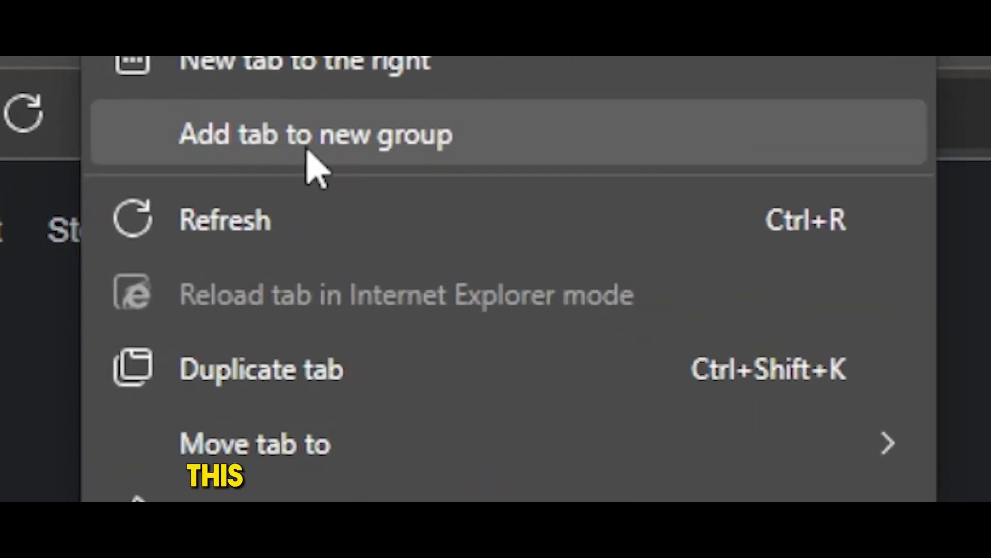
click(482, 137)
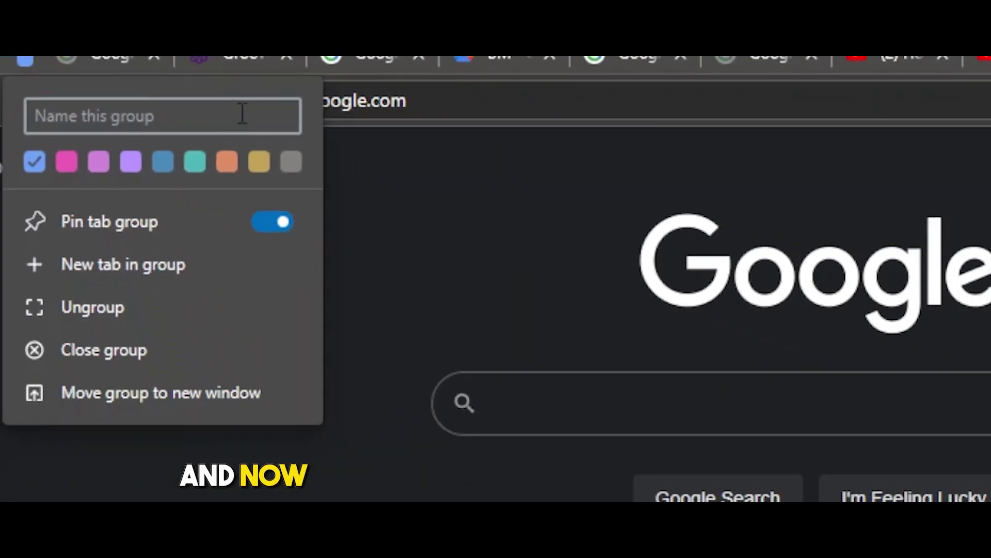
text(Google)
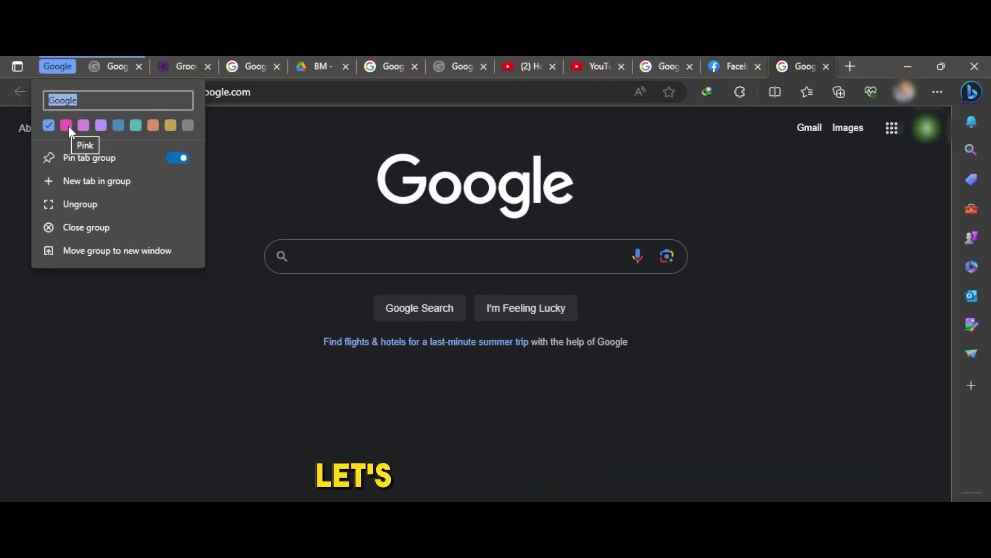
- Change the Google tab group's colour from blue to pink
click(68, 126)
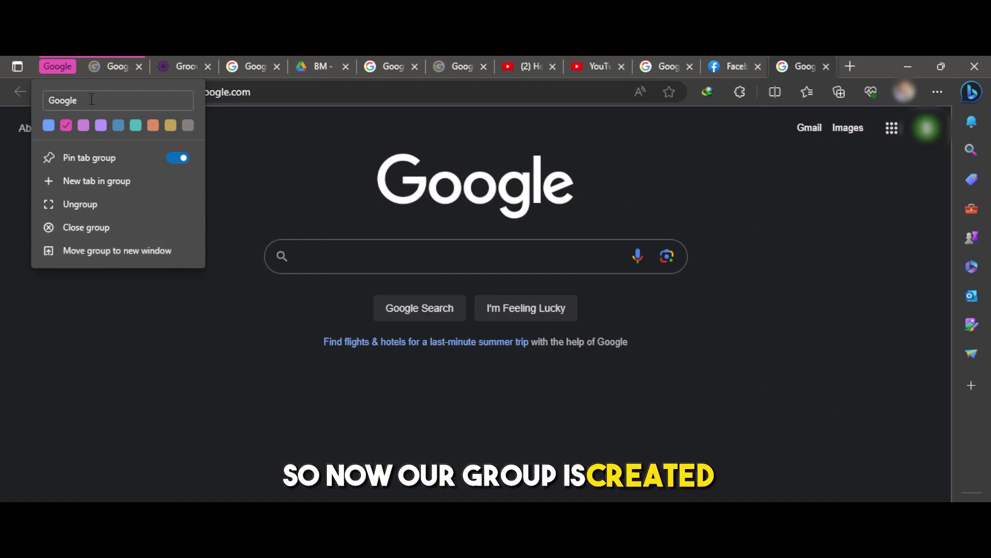
- Move the remaining Google tabs into the pink Google group and collapse the group
right_click(242, 62)
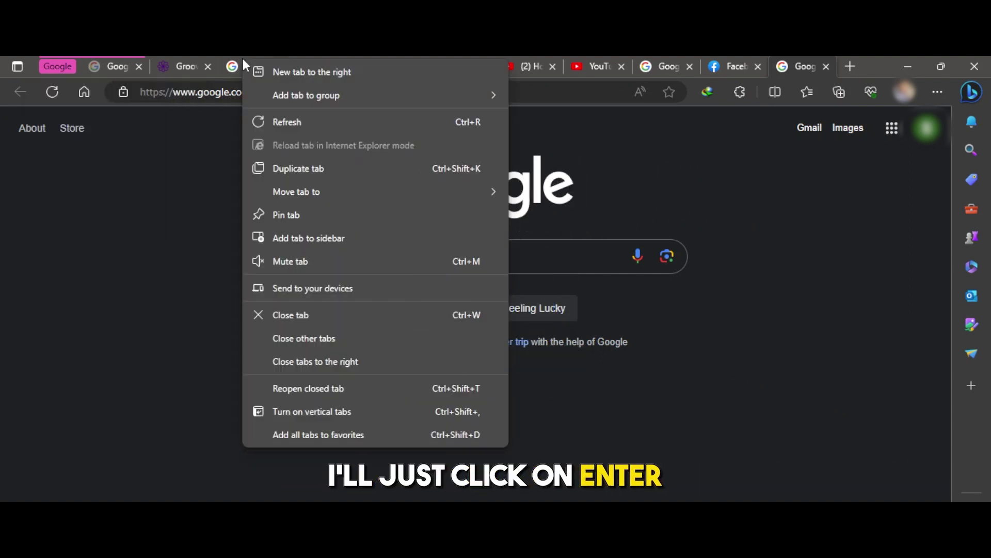
mouse_move(372, 95)
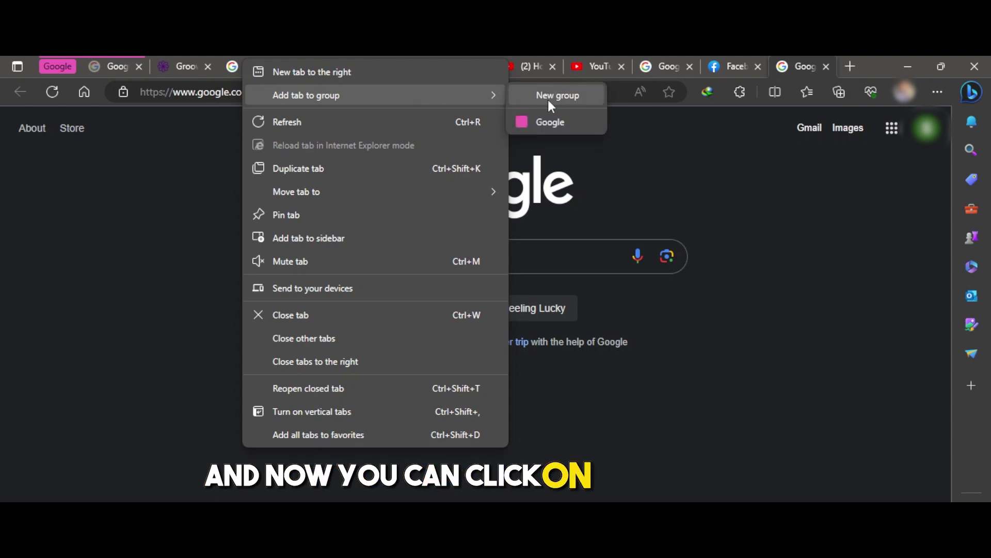
click(530, 122)
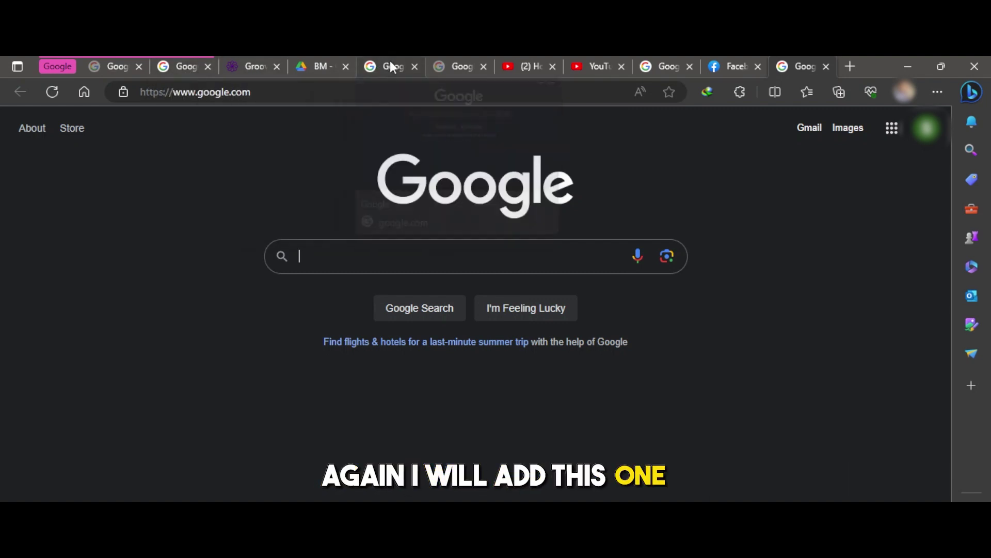
right_click(390, 61)
mouse_move(453, 98)
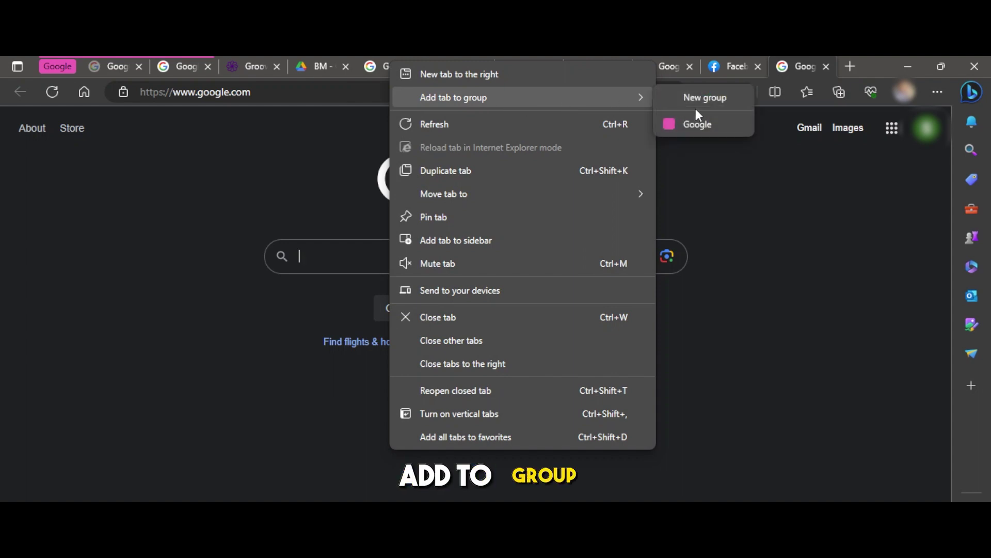
click(693, 125)
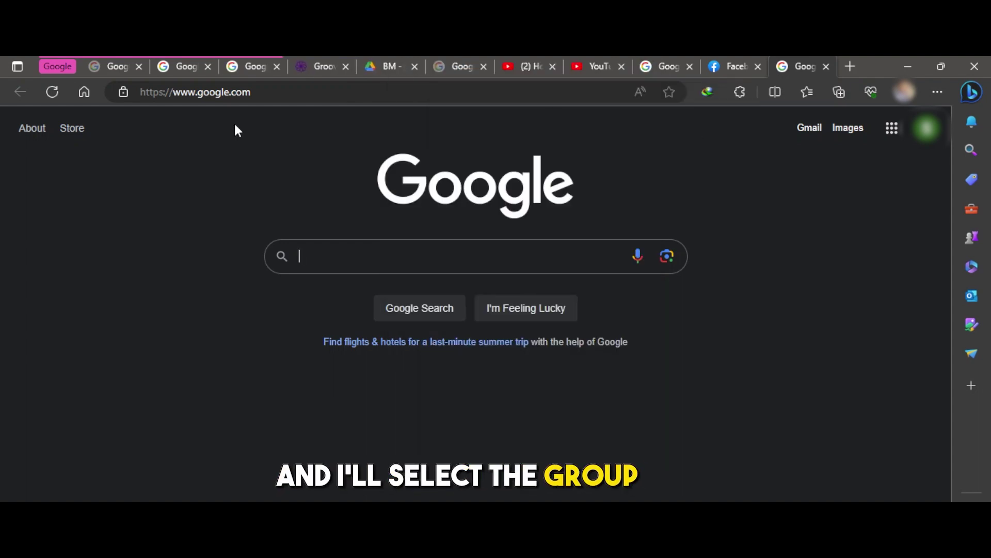
click(60, 66)
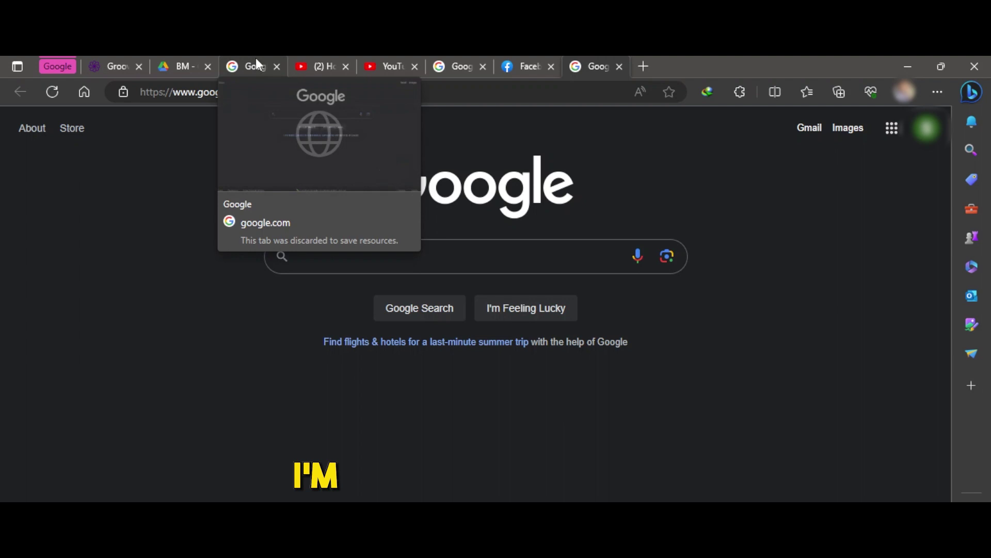
right_click(255, 63)
click(564, 121)
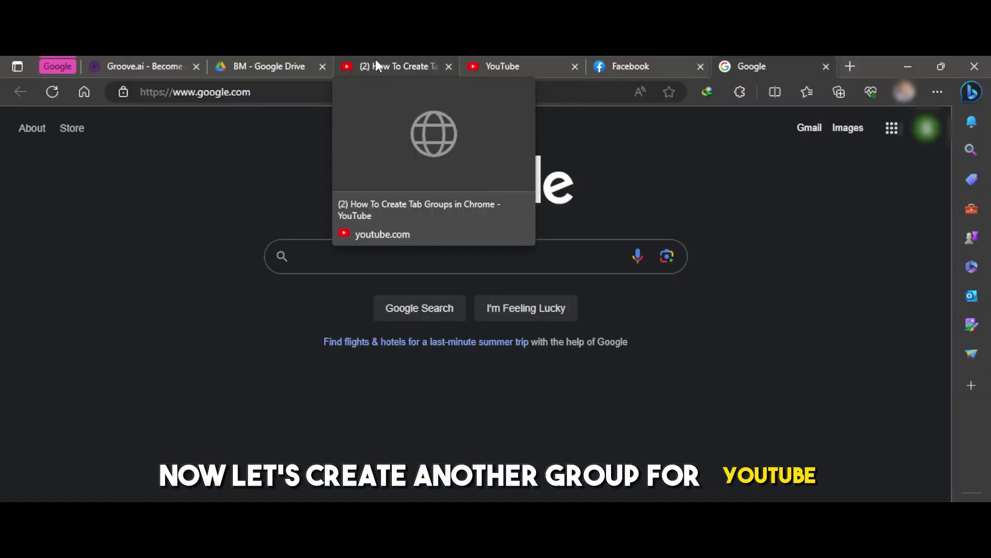
- Start a new yellow 'youtube' tab group from the YouTube video tab
right_click(385, 66)
click(675, 97)
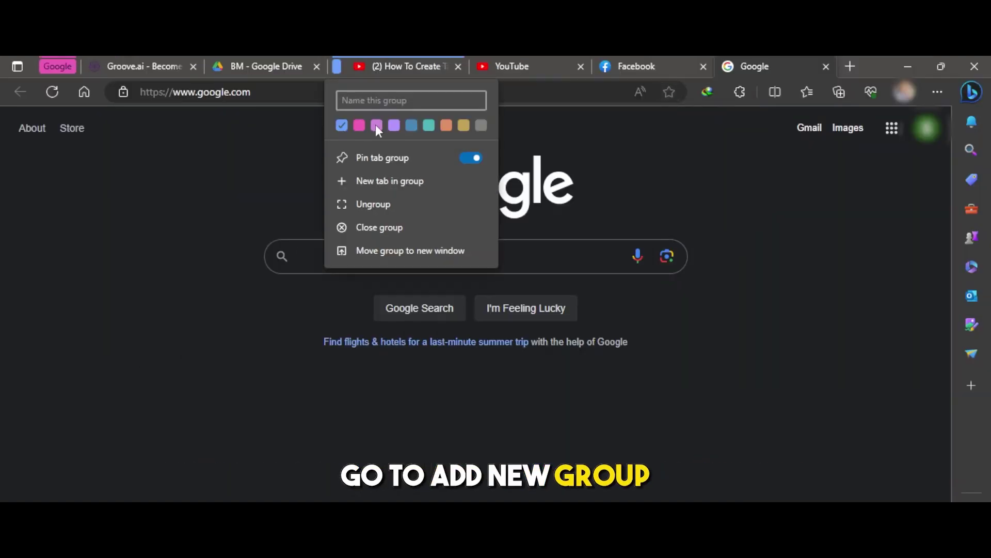
text(youtube)
click(454, 126)
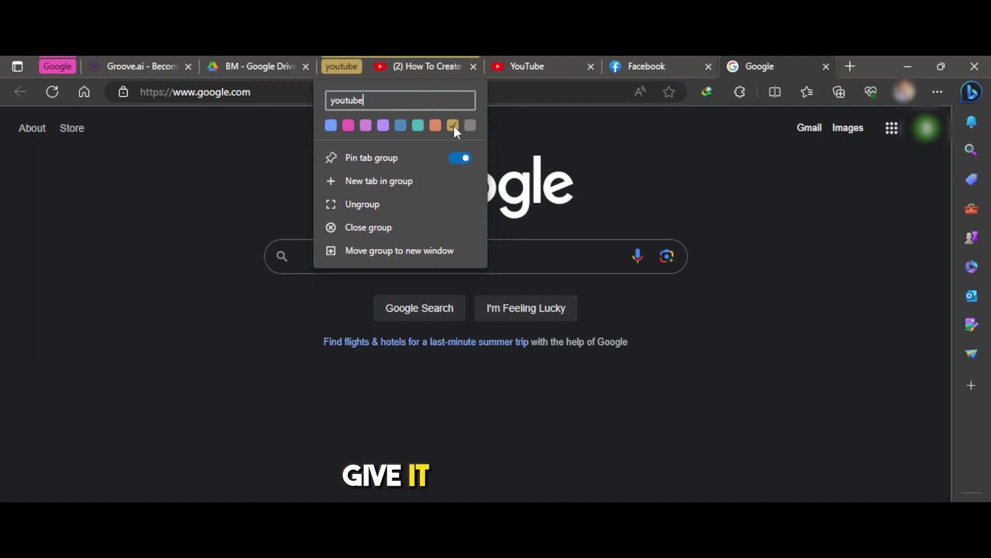
click(333, 65)
- Drag the youtube group beside the Google group and collapse it
click(338, 64)
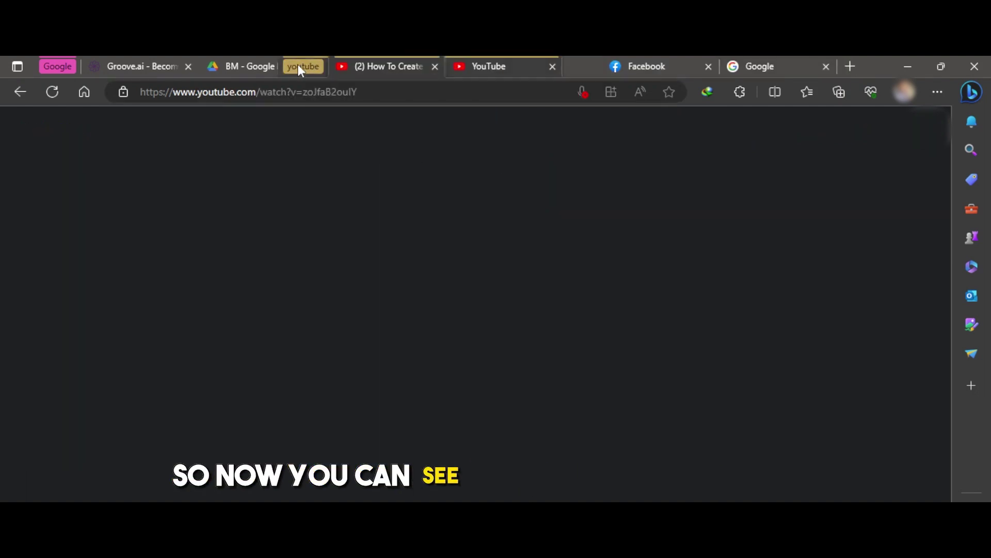
drag(299, 67, 98, 62)
click(111, 66)
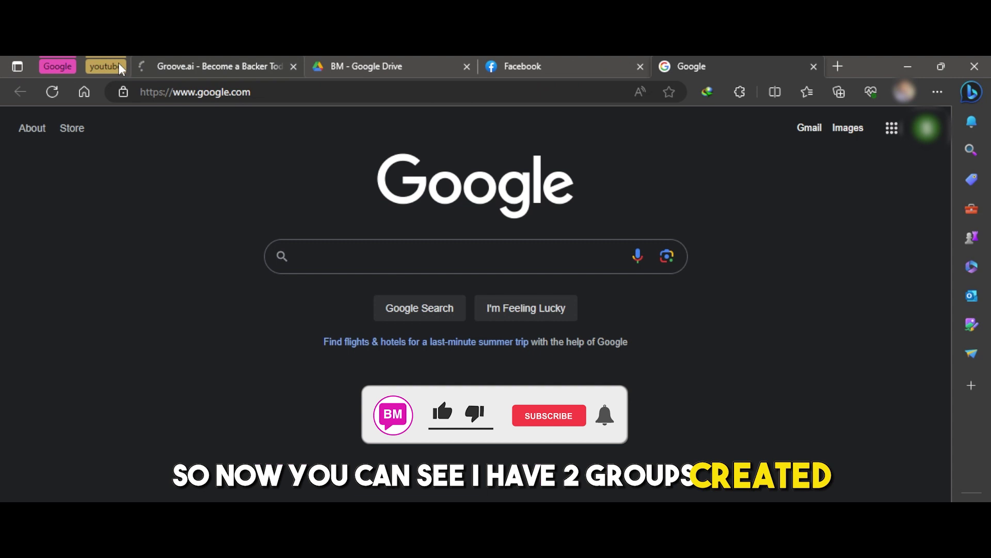